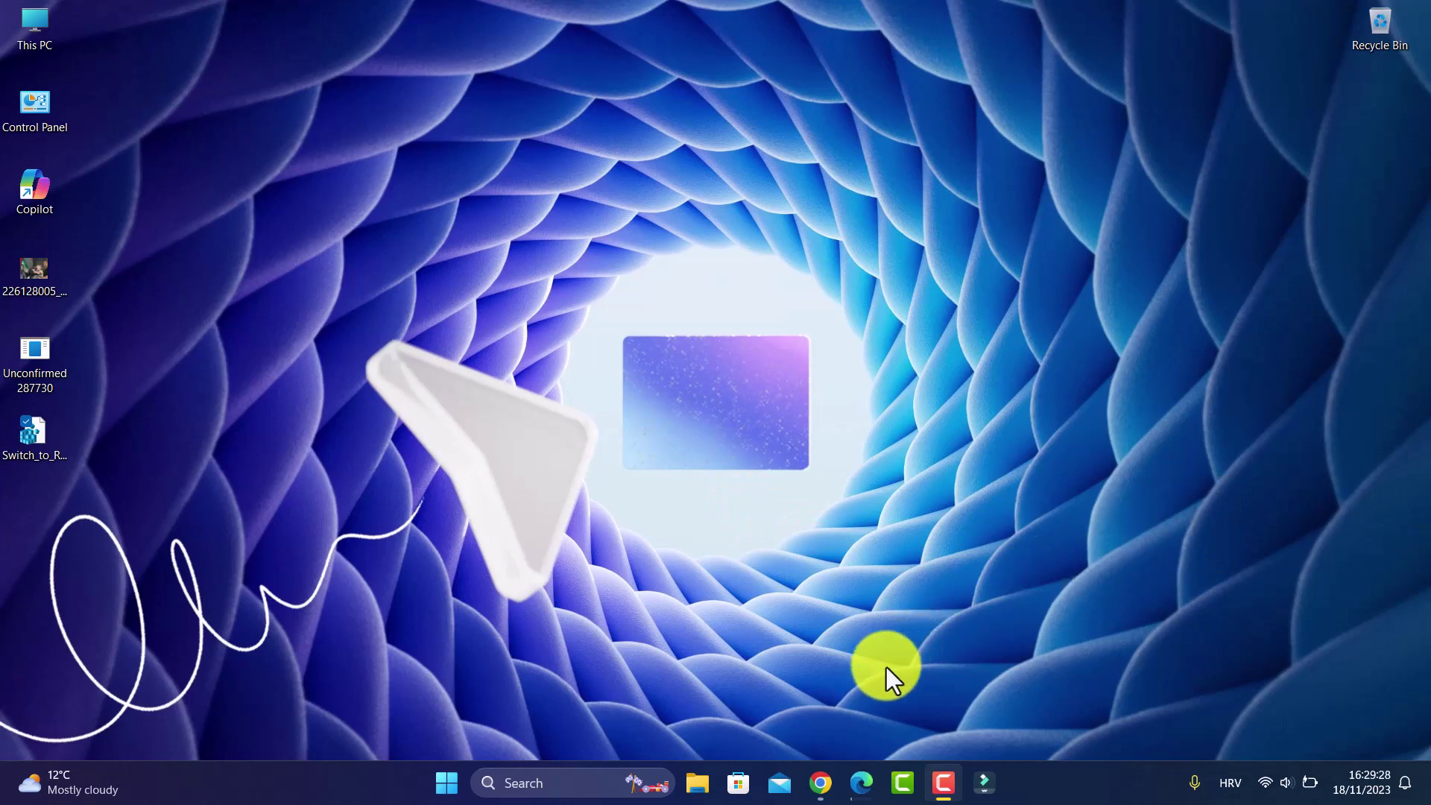
Restore the tutorial page and highlight the Switch_to_Release_Preview_Channel.reg name at step 5.
{"action": "left_click", "coordinate": [822, 788]}
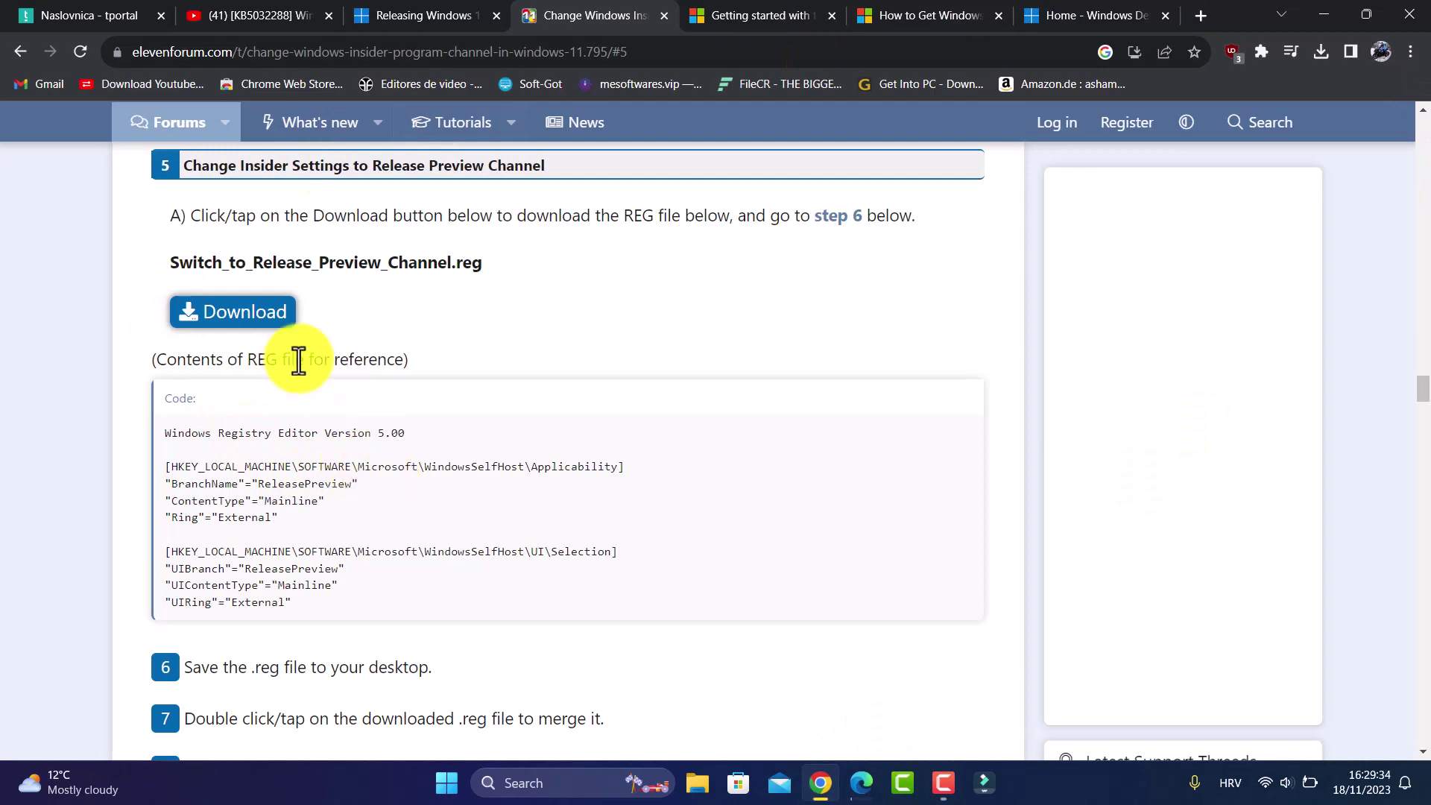
{"action": "scroll", "coordinate": [409, 420], "scroll_direction": "up", "scroll_amount": 3}
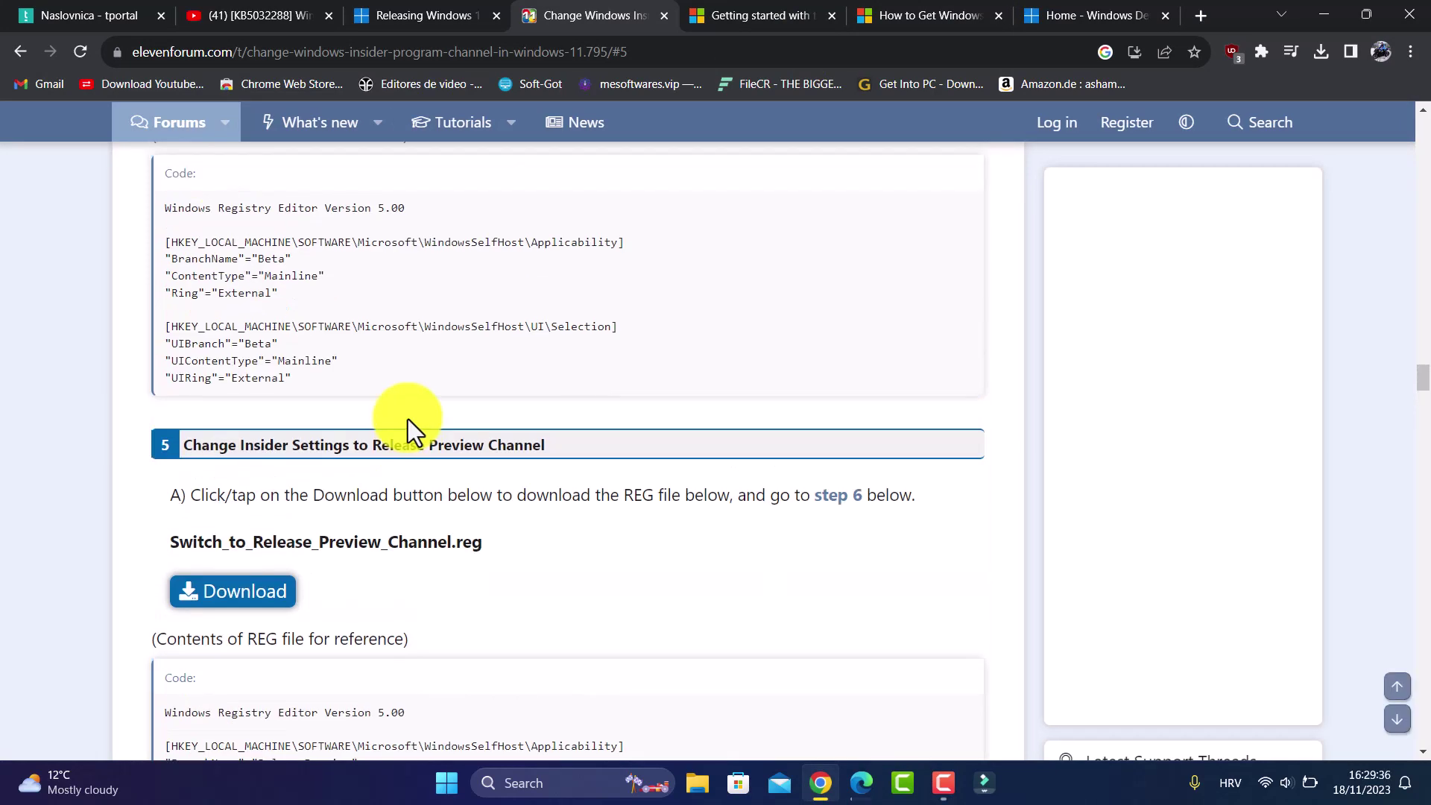
{"action": "scroll", "coordinate": [408, 419], "scroll_direction": "down", "scroll_amount": 1}
{"action": "scroll", "coordinate": [409, 420], "scroll_direction": "up", "scroll_amount": 5}
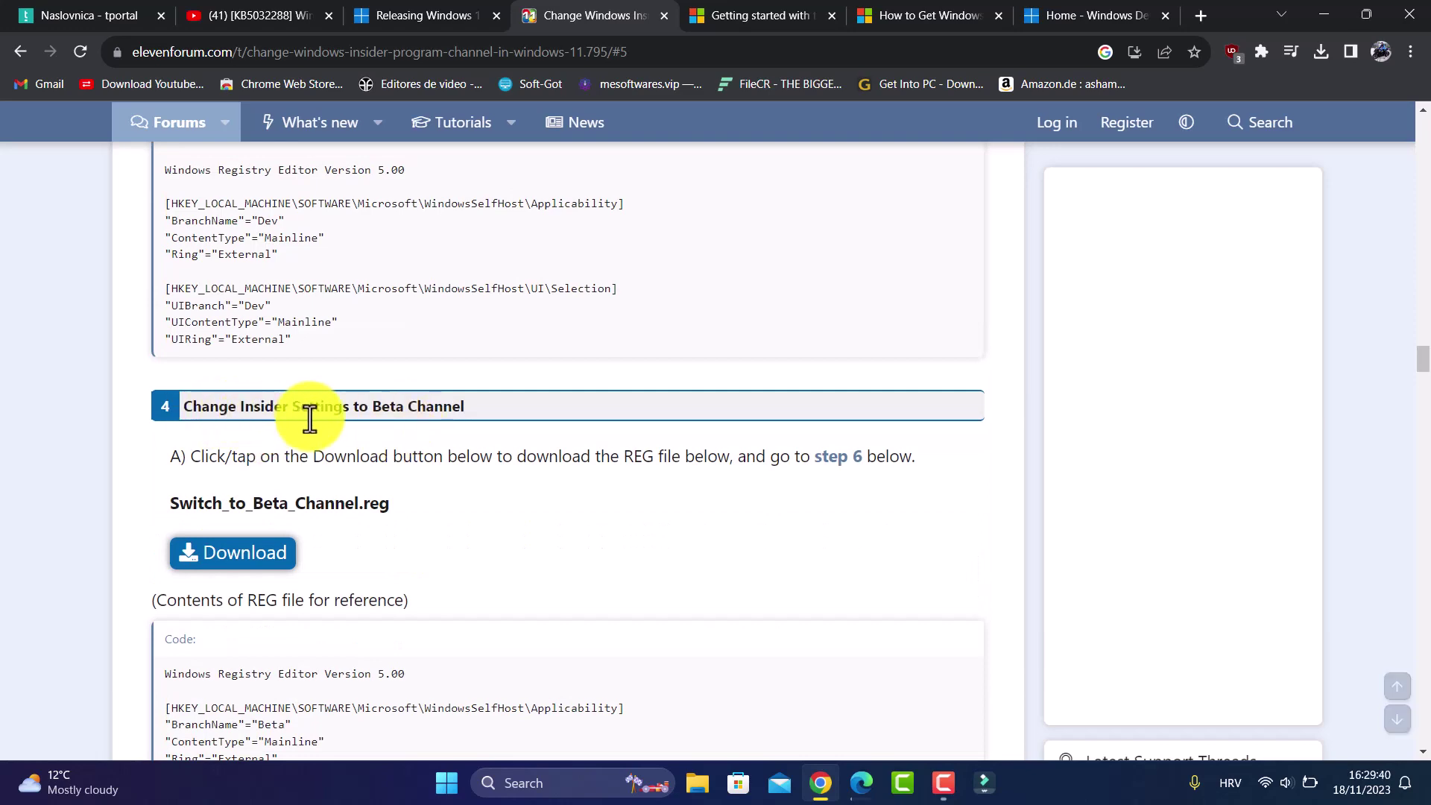
{"action": "scroll", "coordinate": [307, 444], "scroll_direction": "down", "scroll_amount": 1}
{"action": "scroll", "coordinate": [314, 445], "scroll_direction": "down", "scroll_amount": 3}
{"action": "scroll", "coordinate": [323, 444], "scroll_direction": "down", "scroll_amount": 1}
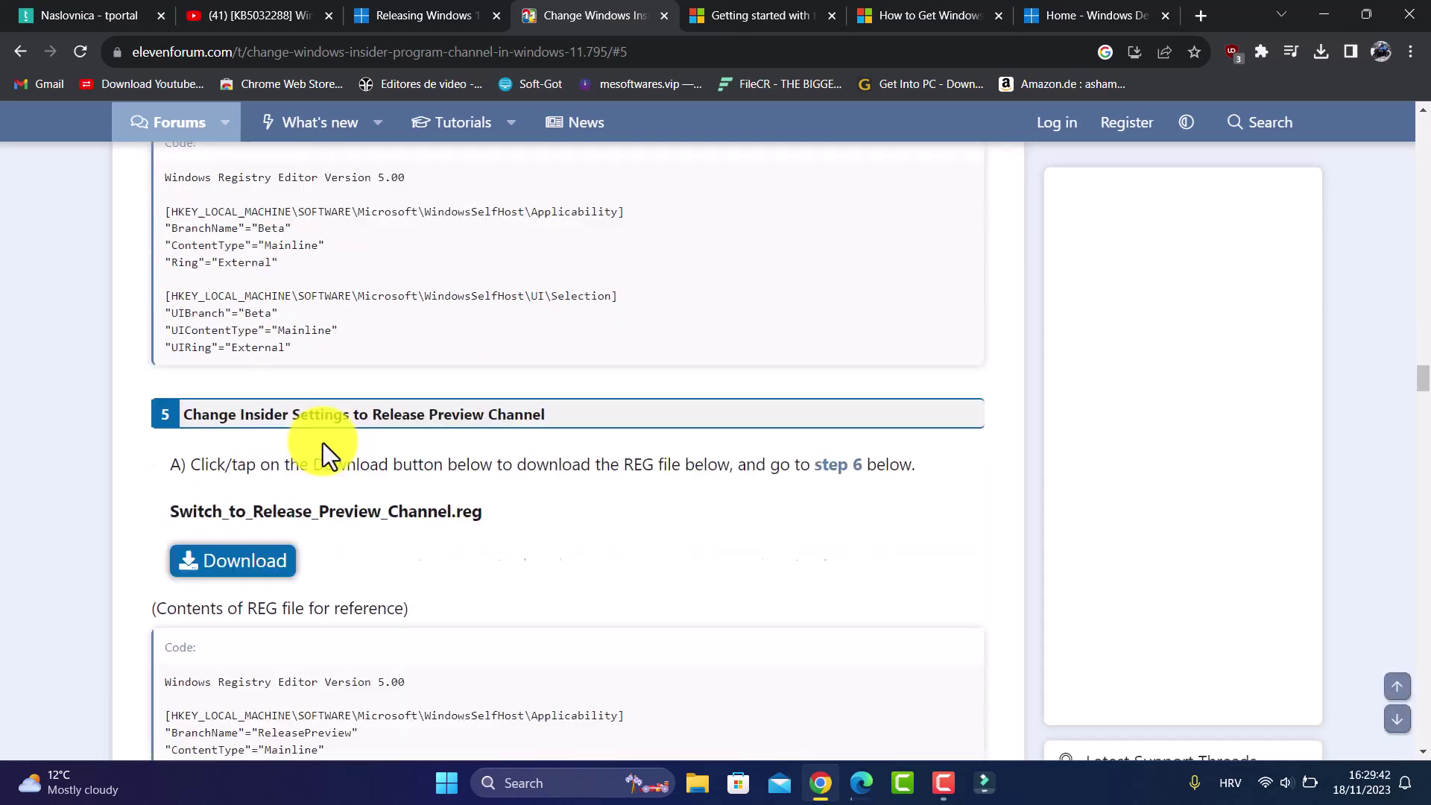
{"action": "scroll", "coordinate": [323, 443], "scroll_direction": "down", "scroll_amount": 2}
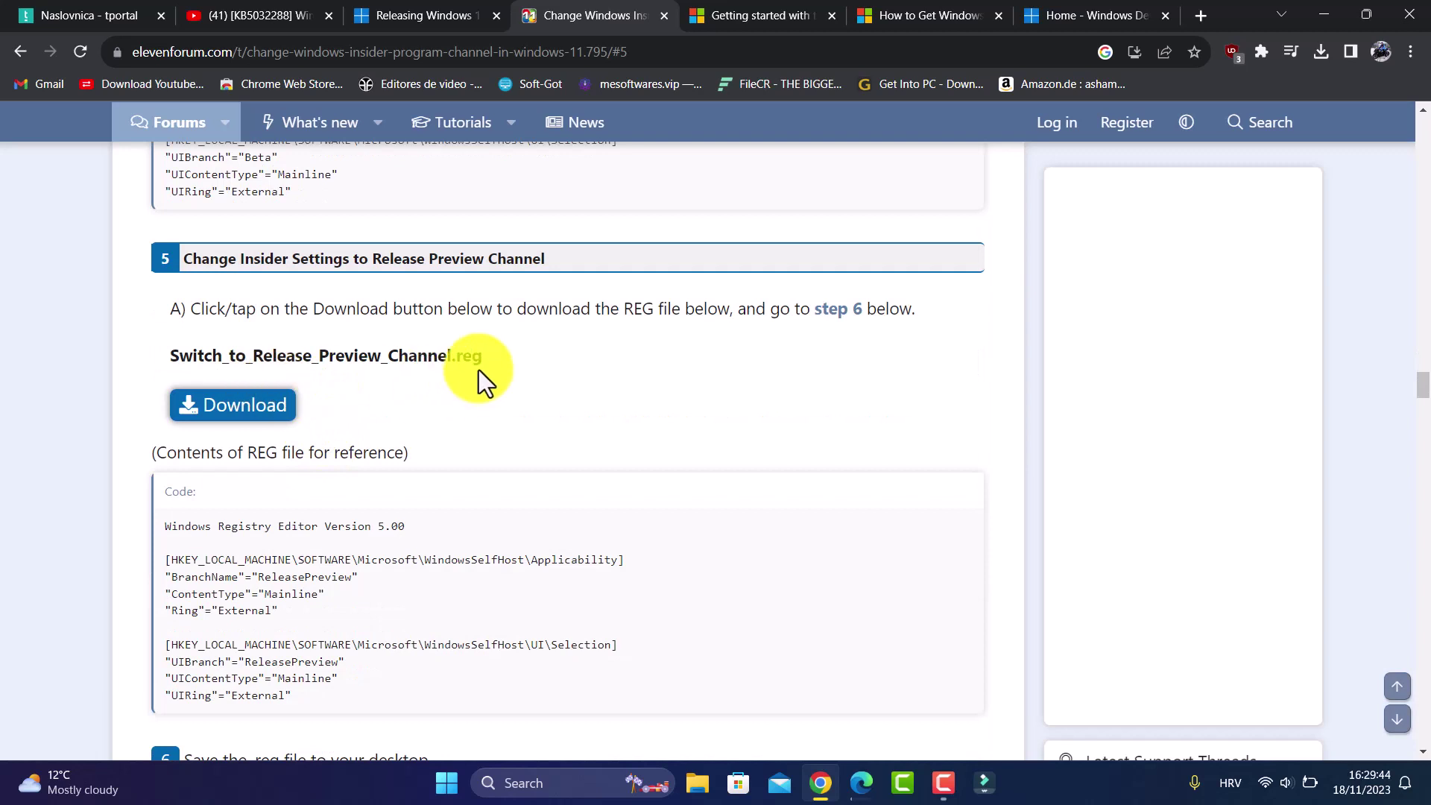
{"action": "left_click_drag", "start_coordinate": [483, 355], "coordinate": [170, 351]}
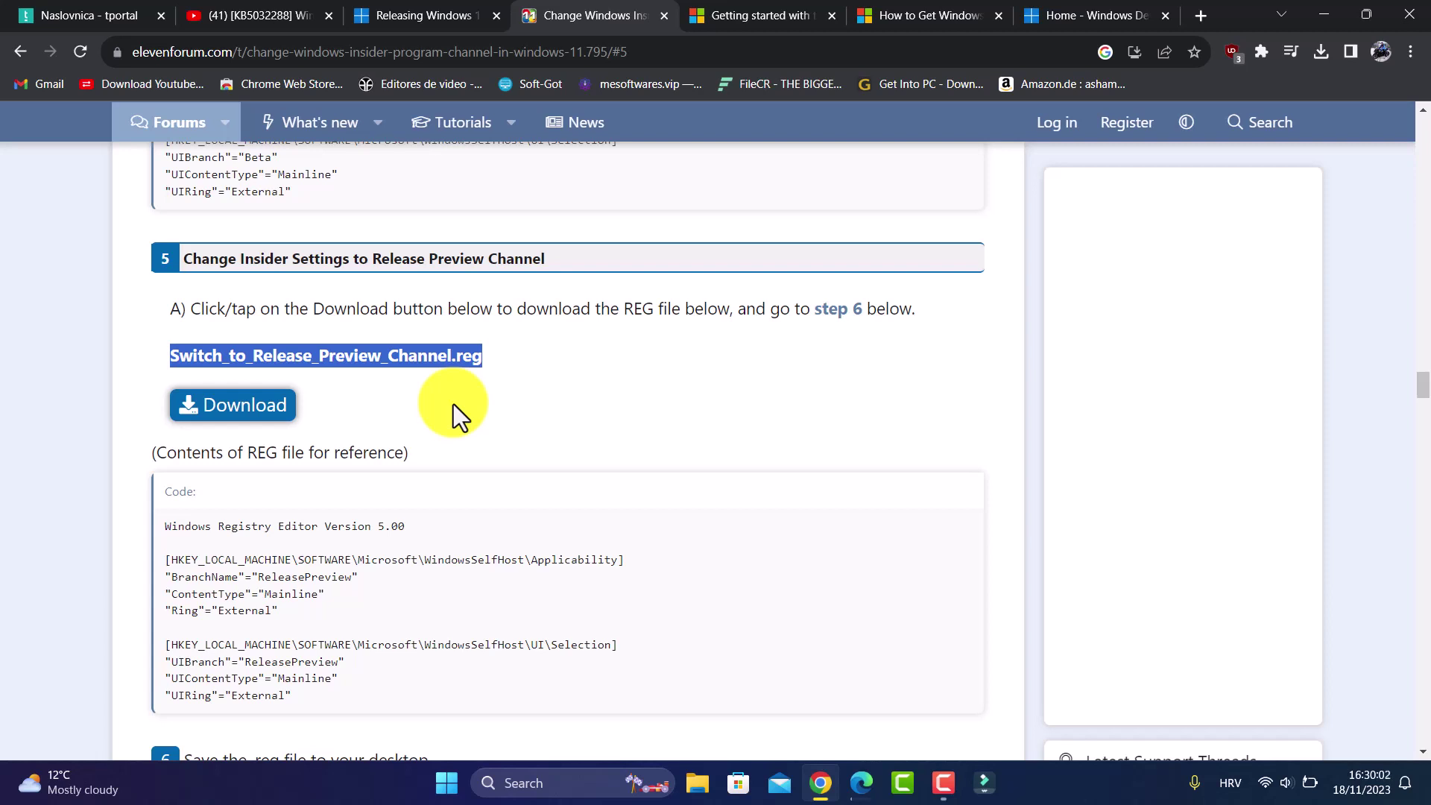
{"action": "left_click", "coordinate": [452, 406]}
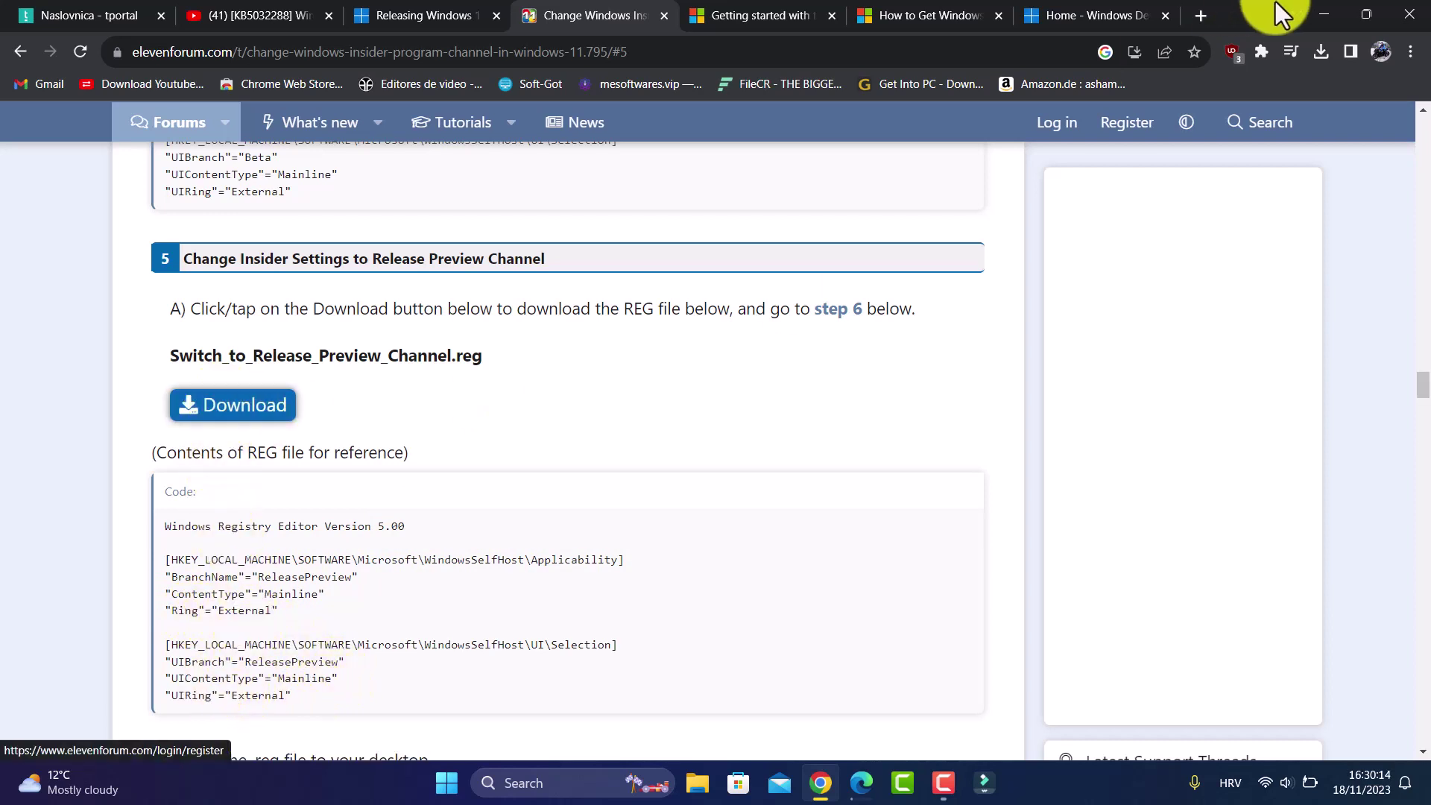
Minimize Chrome so the desktop with the downloaded REG file is visible.
{"action": "left_click", "coordinate": [1325, 14]}
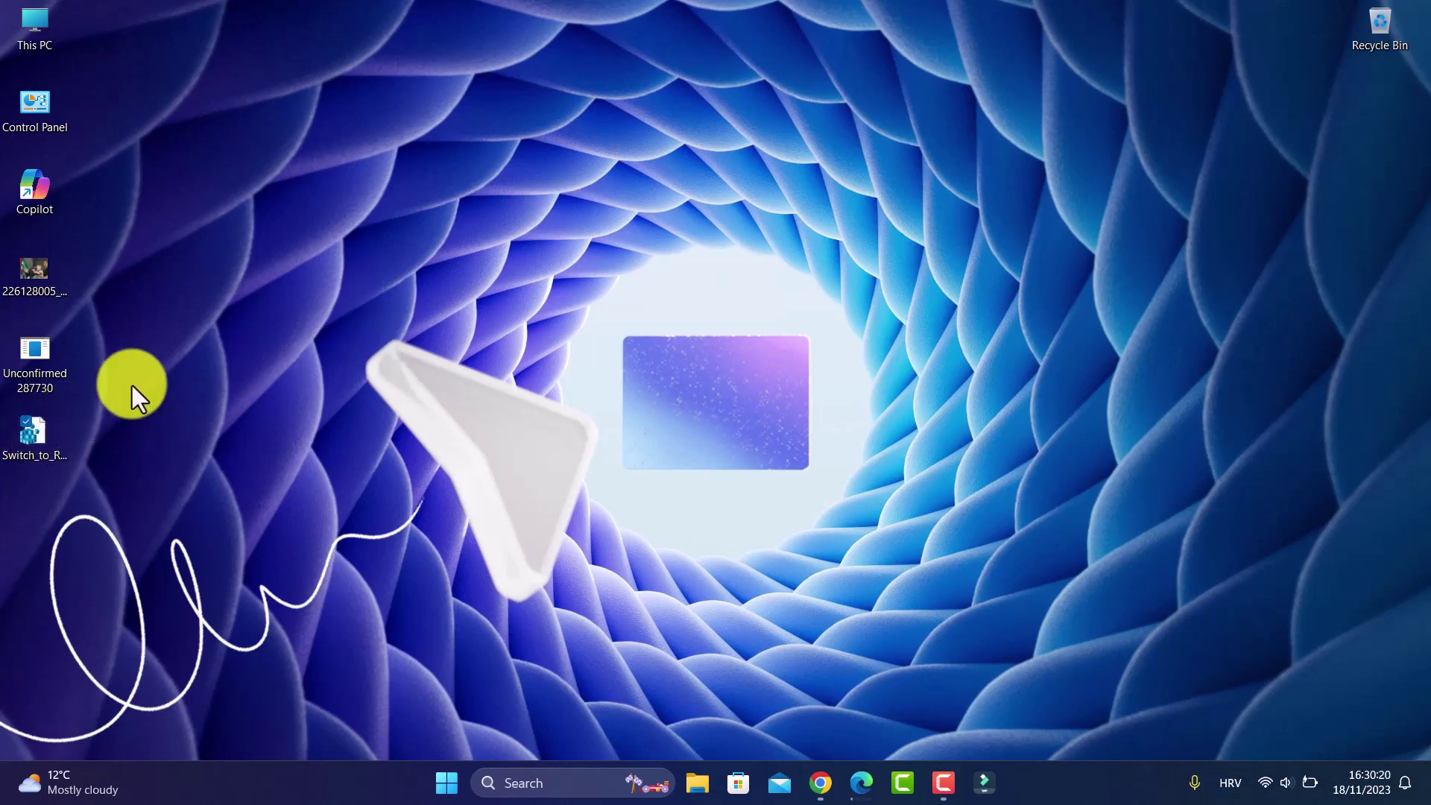
Choose Merge from the context menu of the downloaded Switch_to_Release_Preview_Channel.reg file.
{"action": "double_click", "coordinate": [41, 438]}
{"action": "key", "text": "shift+F10"}
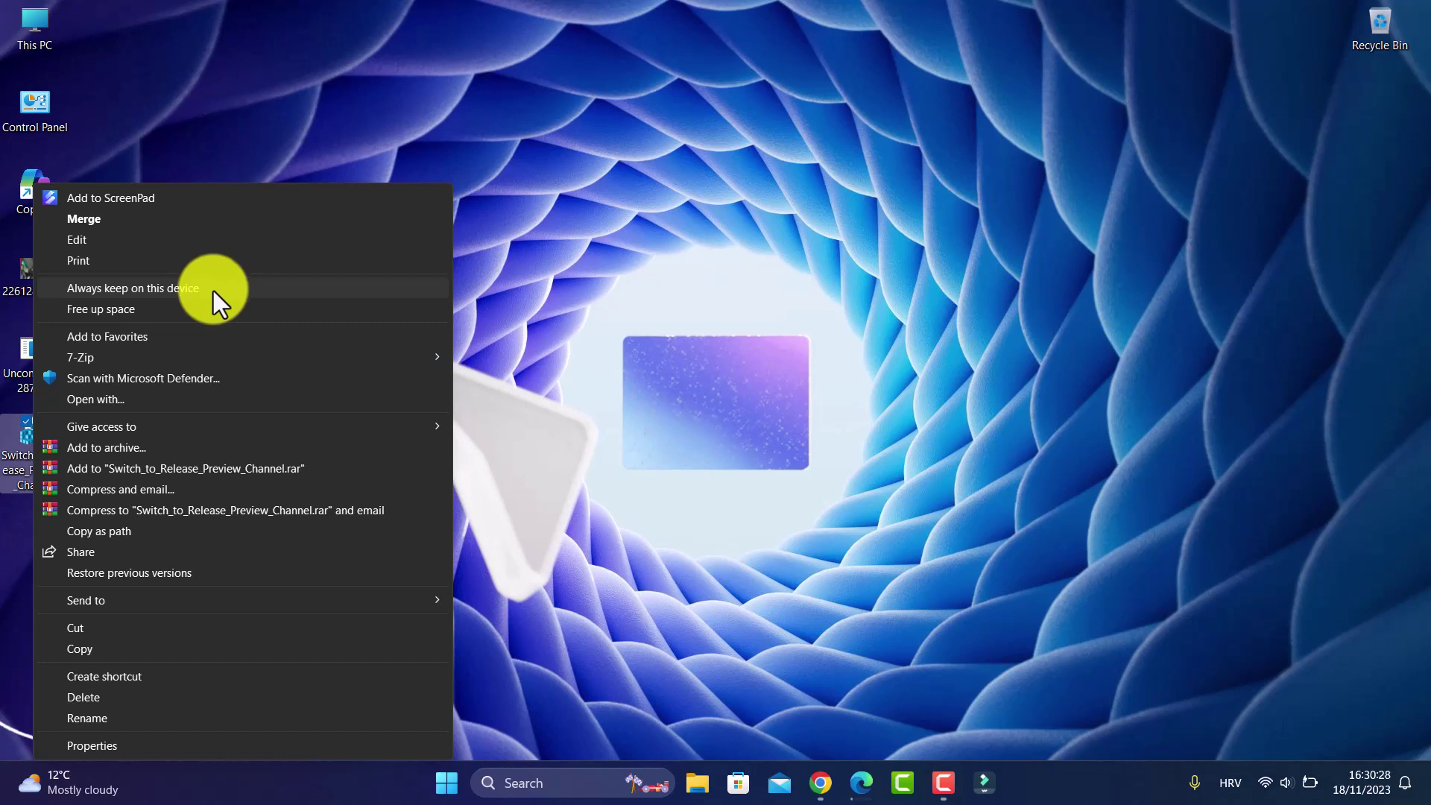
{"action": "left_click", "coordinate": [266, 474]}
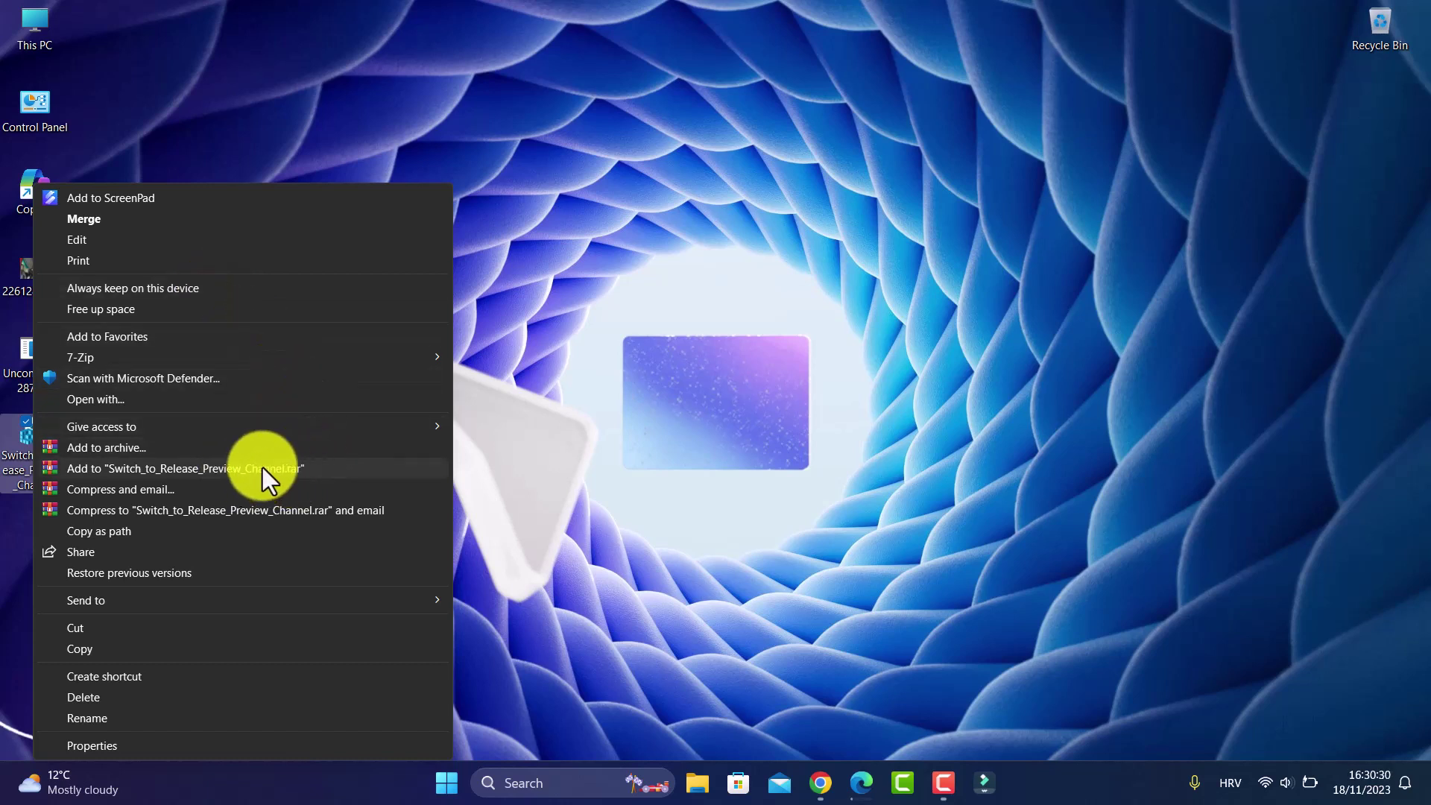
{"action": "left_click", "coordinate": [97, 220]}
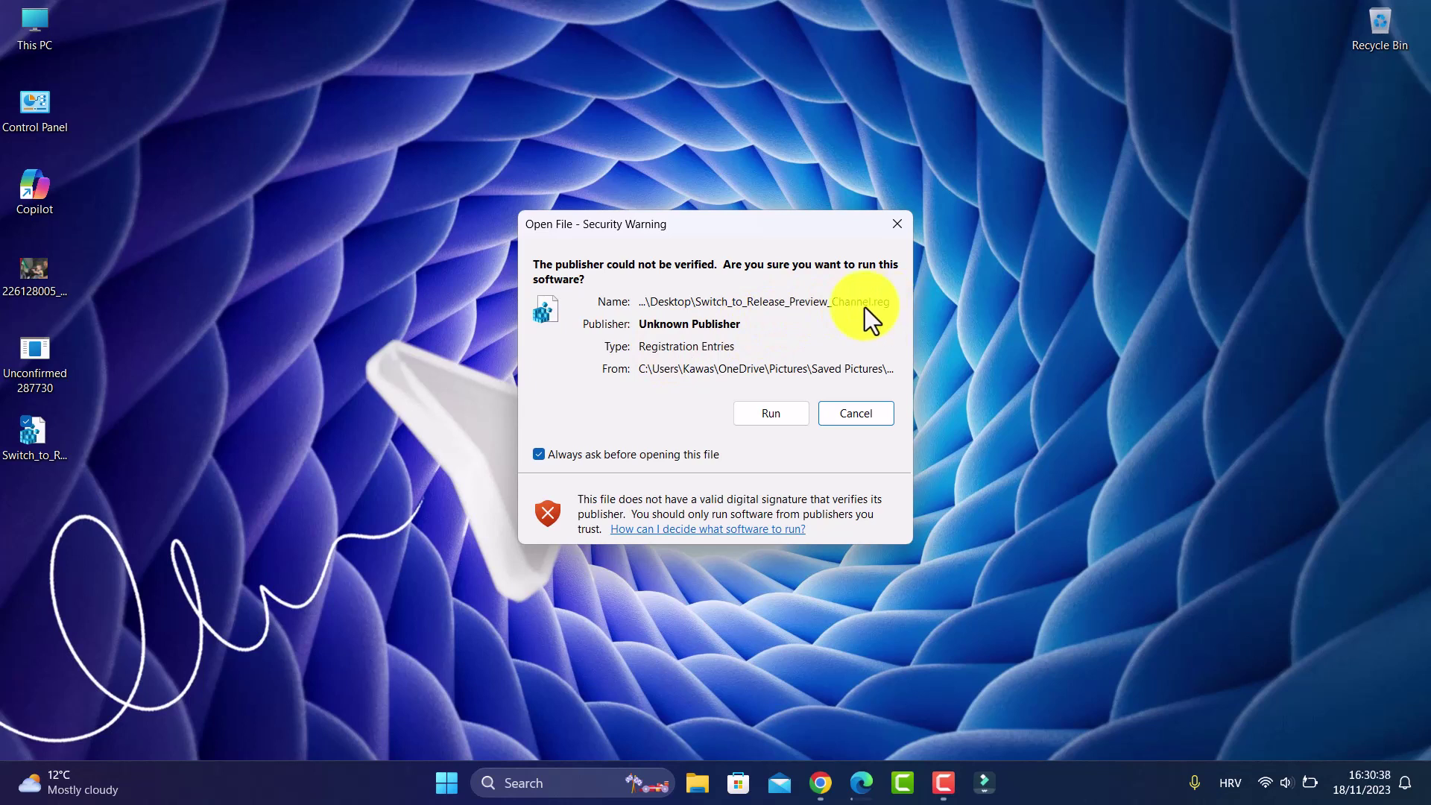
Allow the unverified Switch_to_Release_Preview_Channel.reg file to run from the security warning.
{"action": "left_click", "coordinate": [766, 417]}
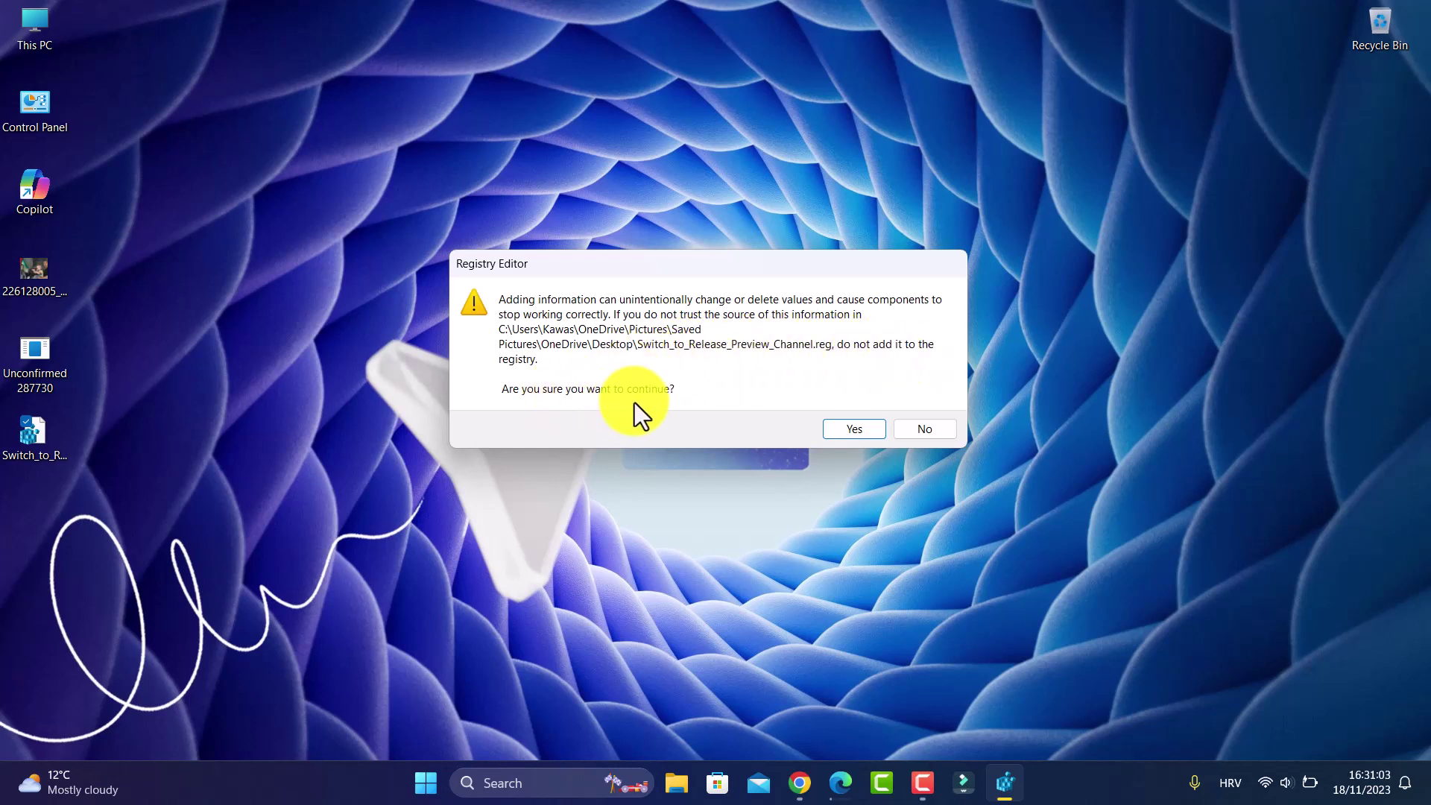
Confirm adding the file's entries to the registry and dismiss the success message.
{"action": "left_click", "coordinate": [849, 434]}
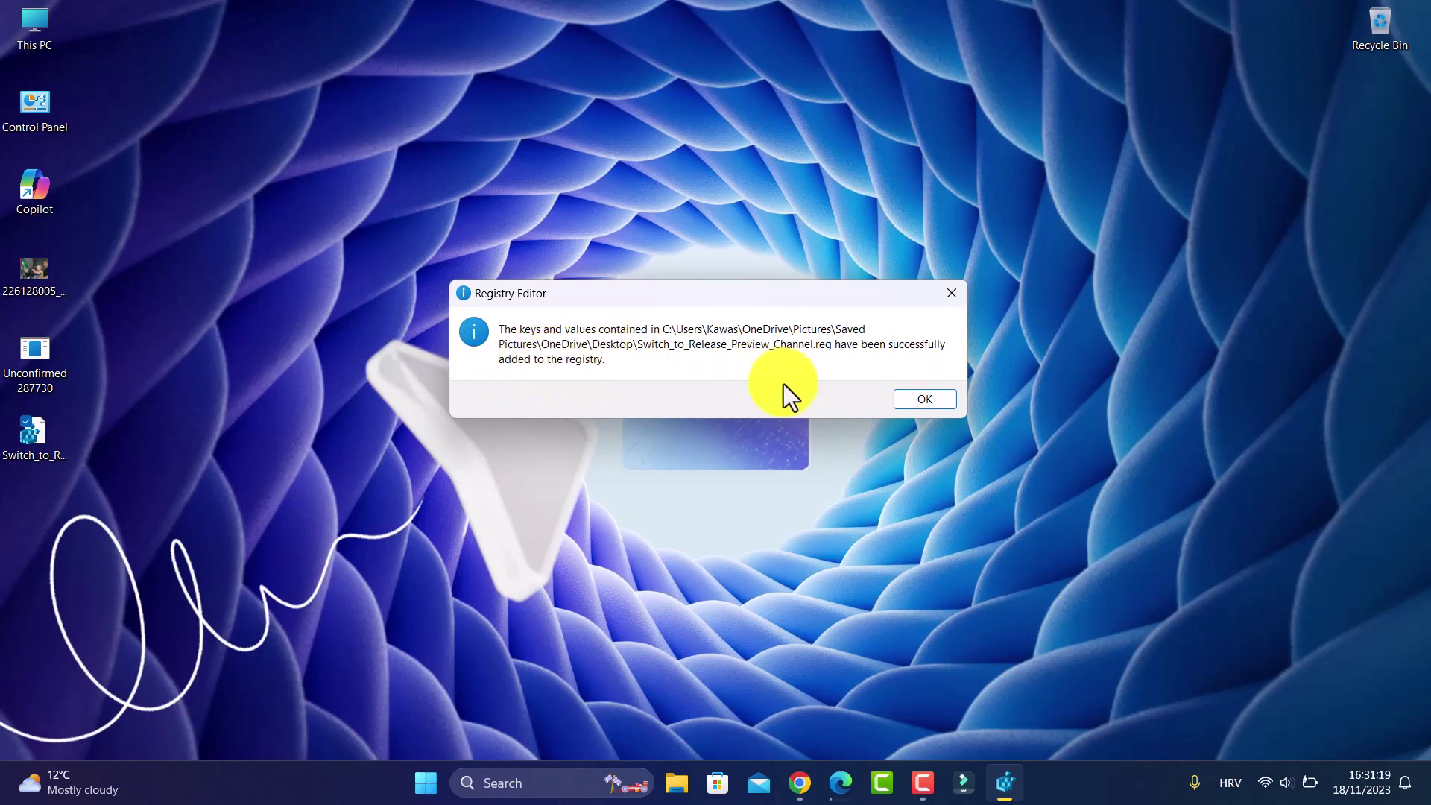
{"action": "left_click", "coordinate": [919, 399]}
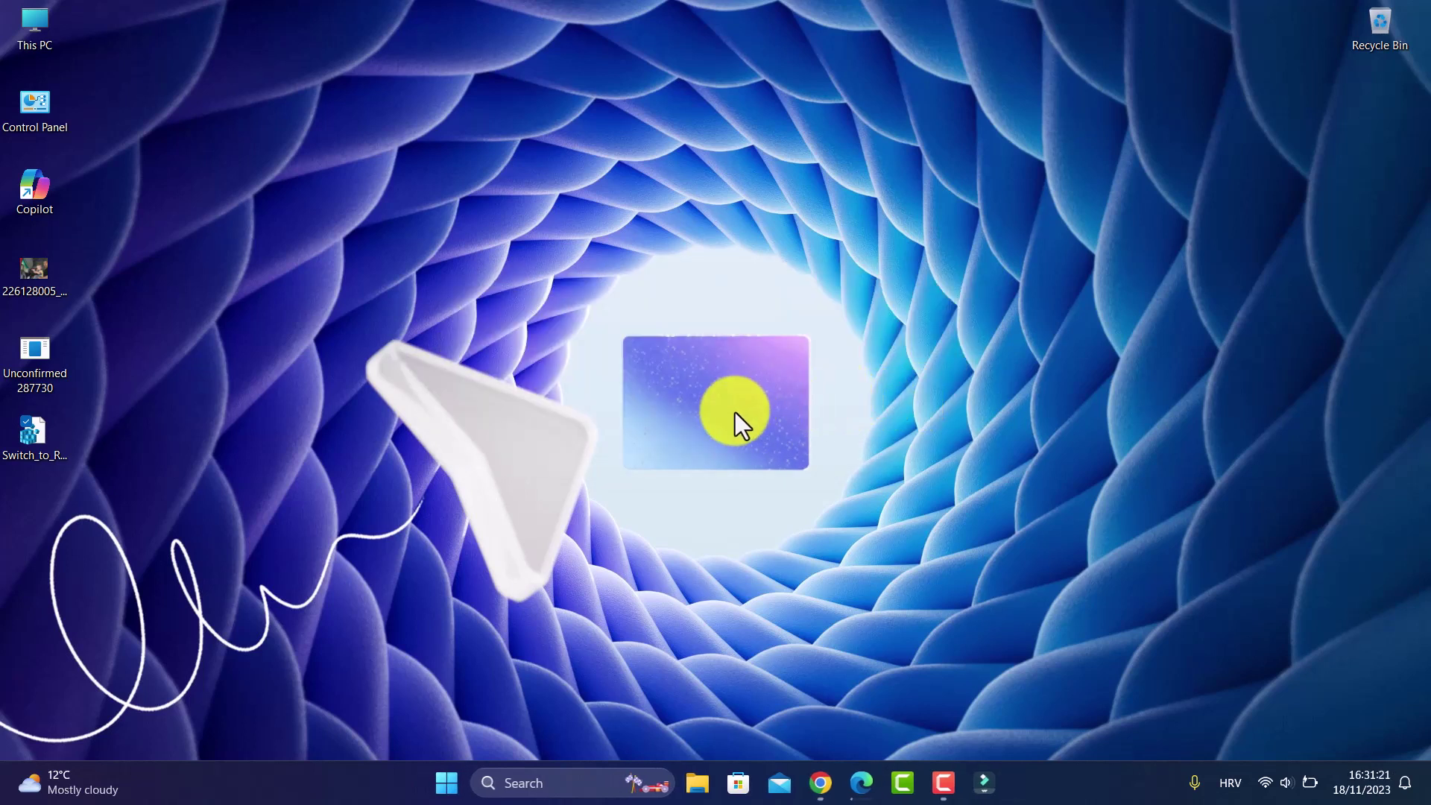